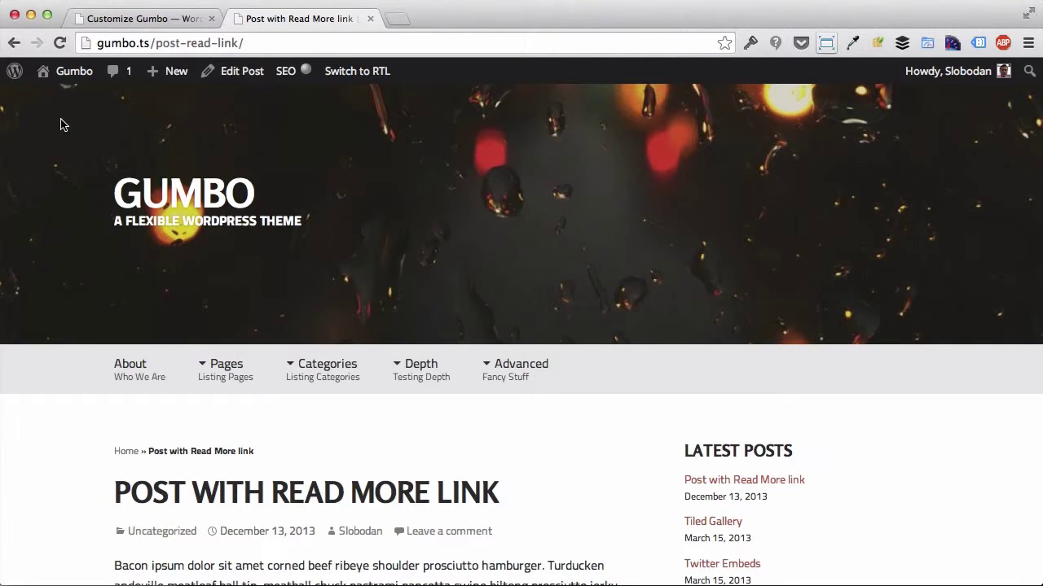
Step: Set the theme's font size to Small in the customizer's Typography settings
{"action": "left_click", "coordinate": [136, 22]}
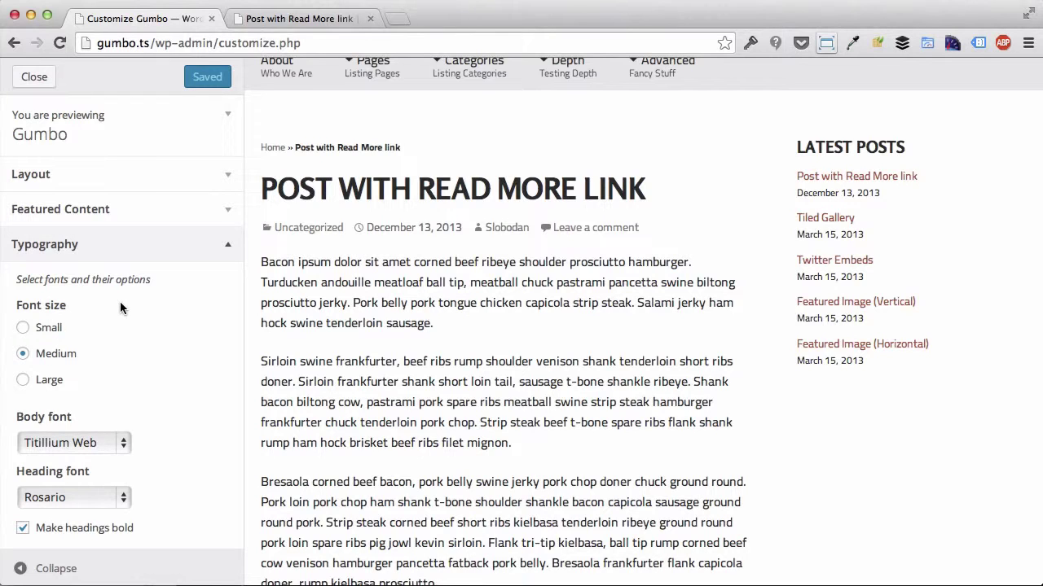
{"action": "scroll", "coordinate": [137, 424], "scroll_direction": "down", "scroll_amount": 2}
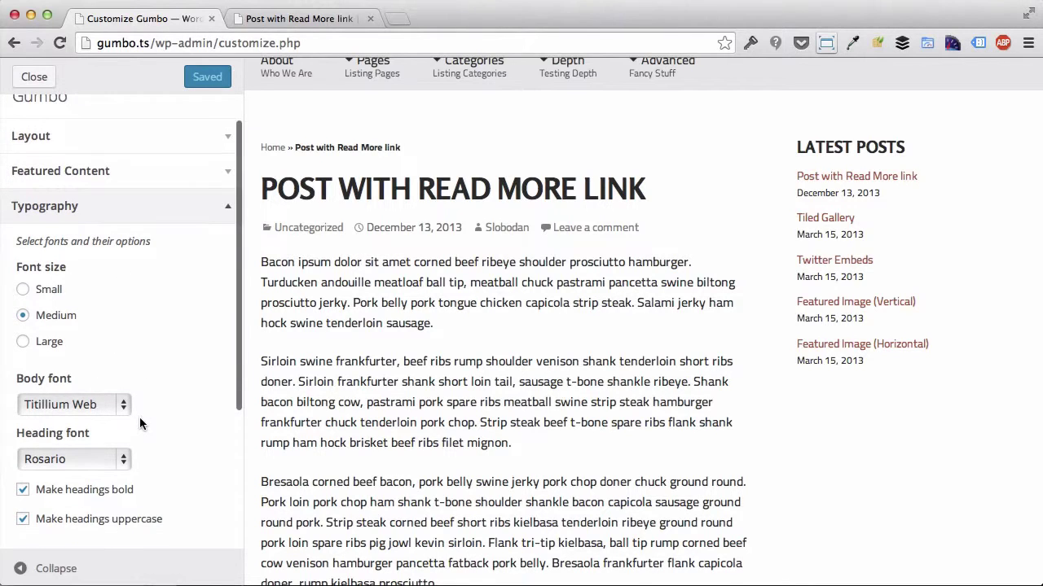
{"action": "scroll", "coordinate": [139, 417], "scroll_direction": "down", "scroll_amount": 1}
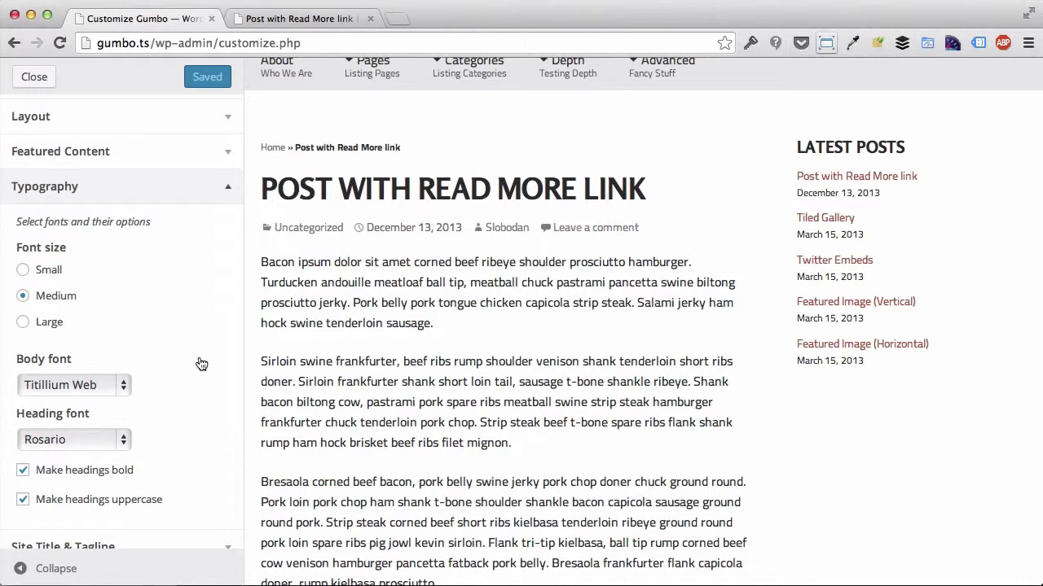
{"action": "scroll", "coordinate": [201, 363], "scroll_direction": "up", "scroll_amount": 3}
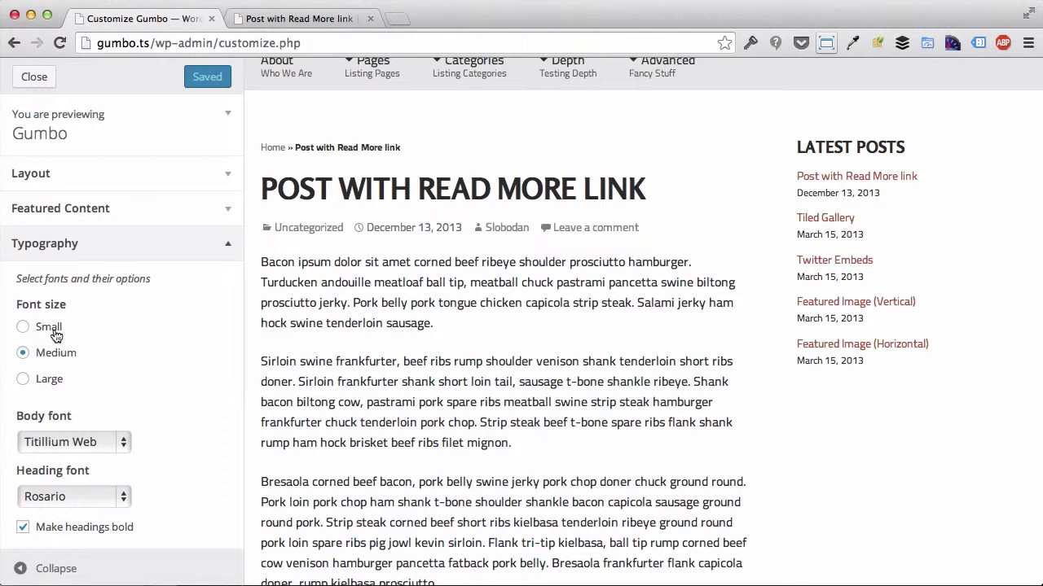
{"action": "left_click", "coordinate": [55, 335]}
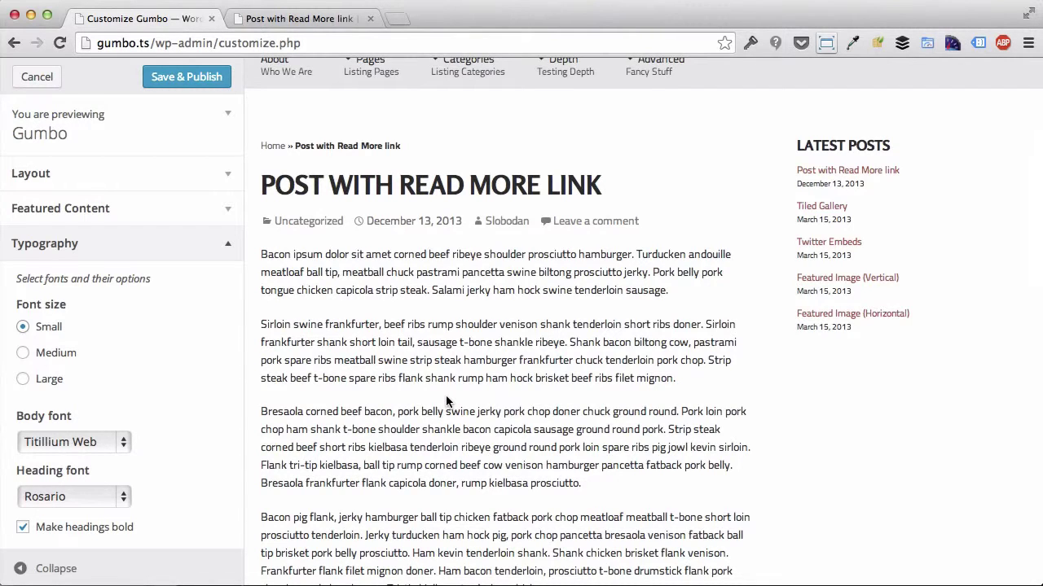
Step: Reload the live post to check its text size, and publish the Small font size from the customizer
{"action": "left_click", "coordinate": [280, 20]}
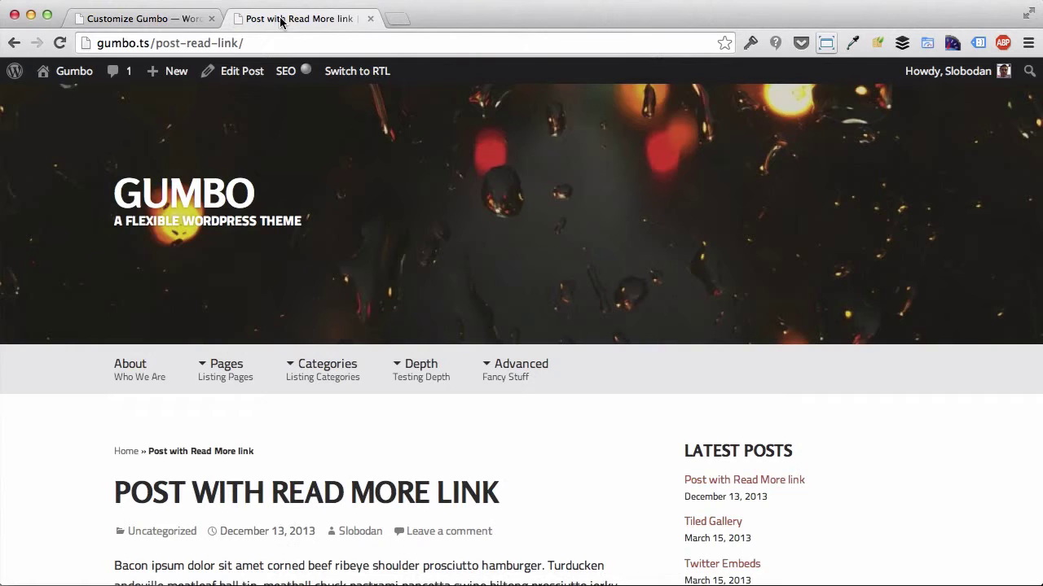
{"action": "key", "text": "super+r"}
{"action": "scroll", "coordinate": [61, 468], "scroll_direction": "down", "scroll_amount": 3}
{"action": "scroll", "coordinate": [61, 468], "scroll_direction": "down", "scroll_amount": 4}
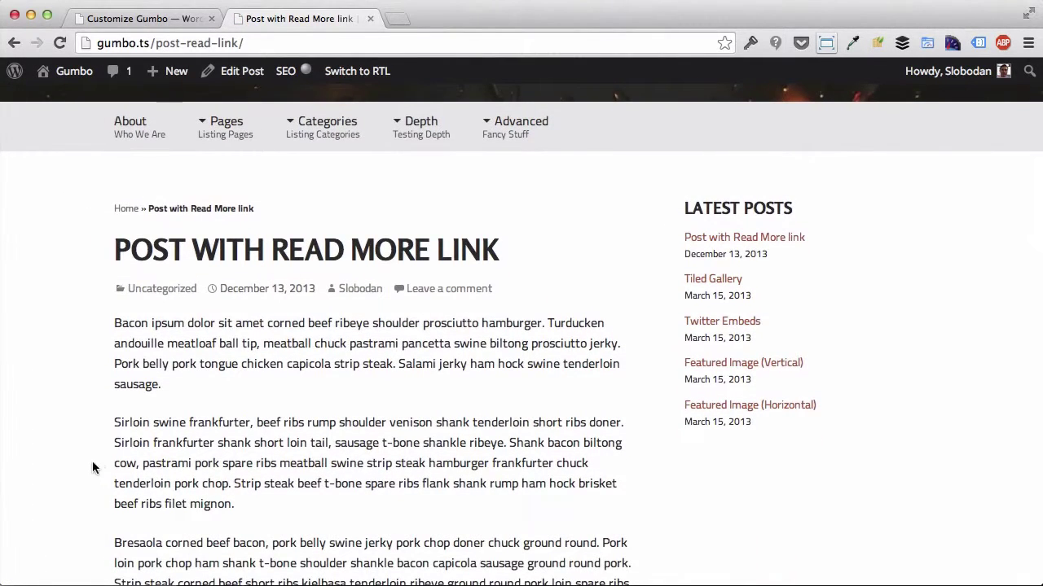
{"action": "left_click", "coordinate": [132, 21]}
{"action": "left_click", "coordinate": [202, 77]}
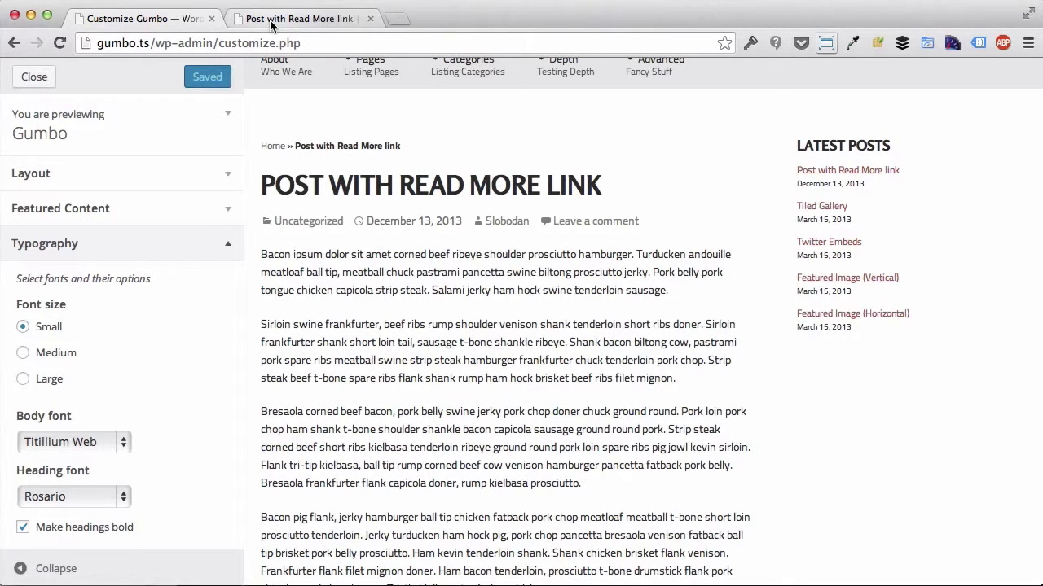
Step: Reload the live post and examine its text size from the header down to the footer
{"action": "left_click", "coordinate": [270, 20]}
{"action": "key", "text": "super+r"}
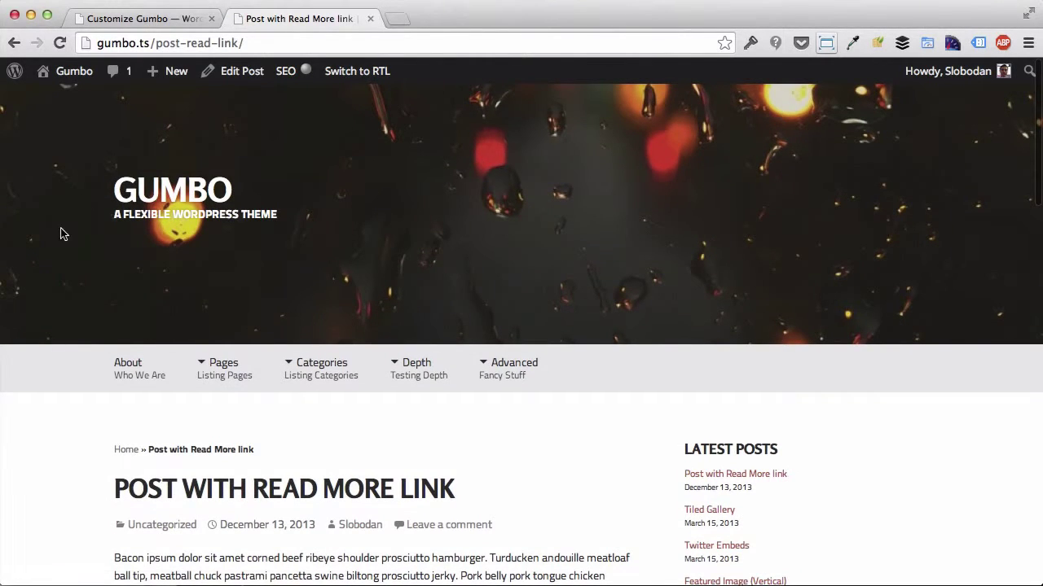
{"action": "scroll", "coordinate": [57, 391], "scroll_direction": "down", "scroll_amount": 4}
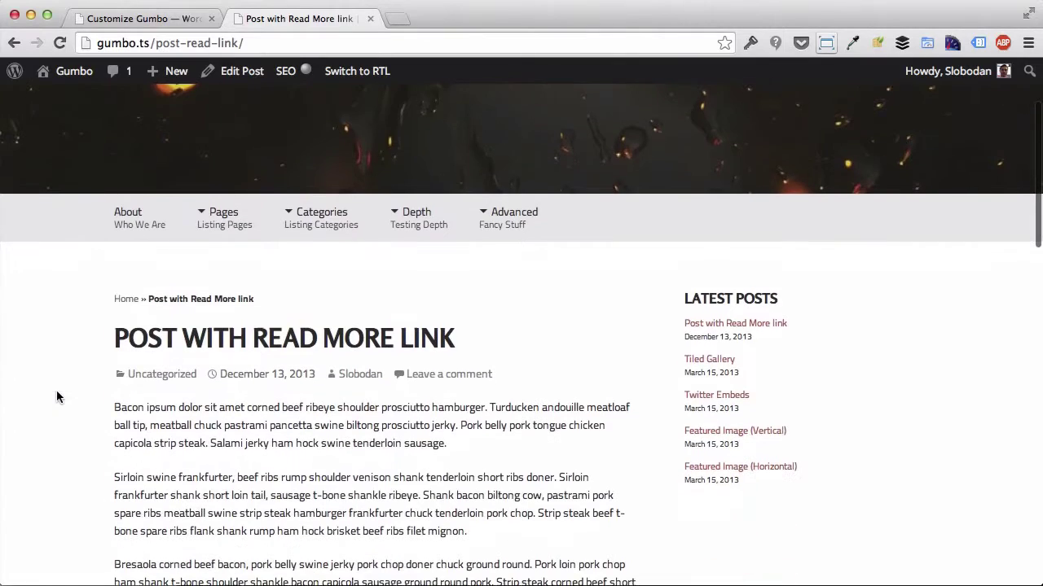
{"action": "scroll", "coordinate": [296, 549], "scroll_direction": "down", "scroll_amount": 4}
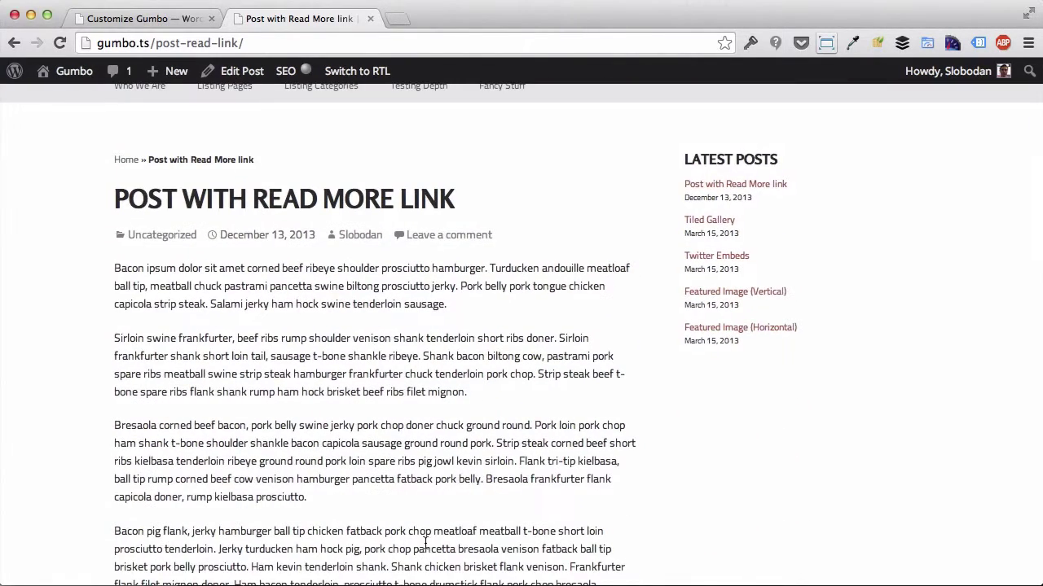
{"action": "scroll", "coordinate": [425, 542], "scroll_direction": "down", "scroll_amount": 10}
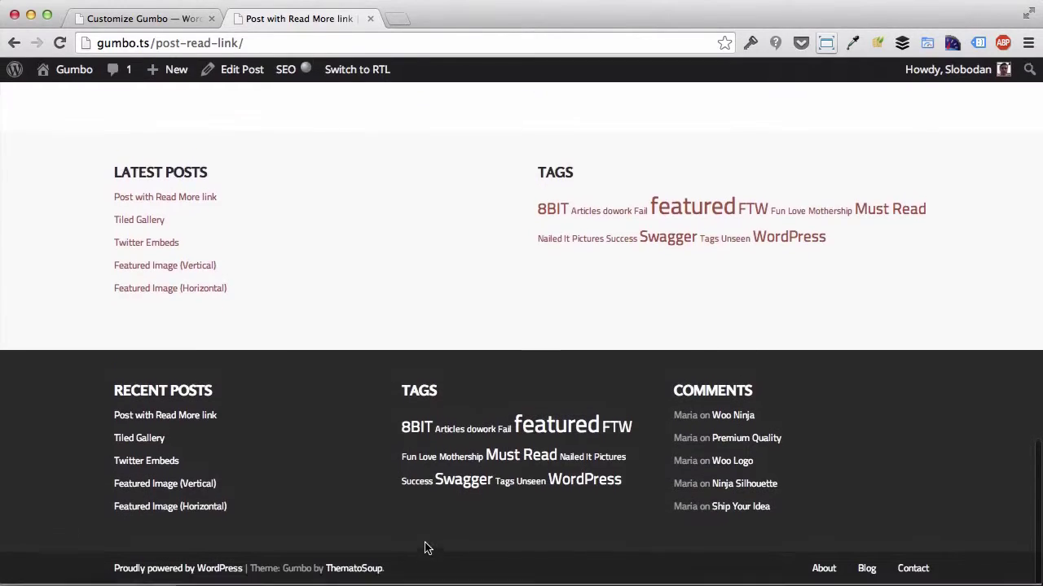
{"action": "scroll", "coordinate": [326, 204], "scroll_direction": "up", "scroll_amount": 15}
Step: Preview the Large font size in the customizer, set the size back to Medium, and publish
{"action": "left_click", "coordinate": [93, 18]}
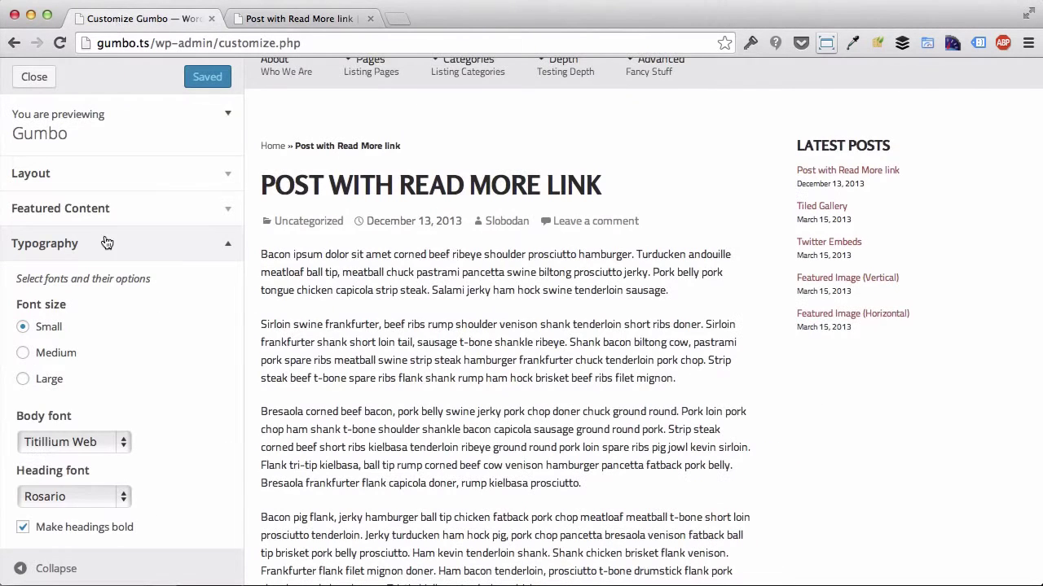
{"action": "left_click", "coordinate": [48, 388]}
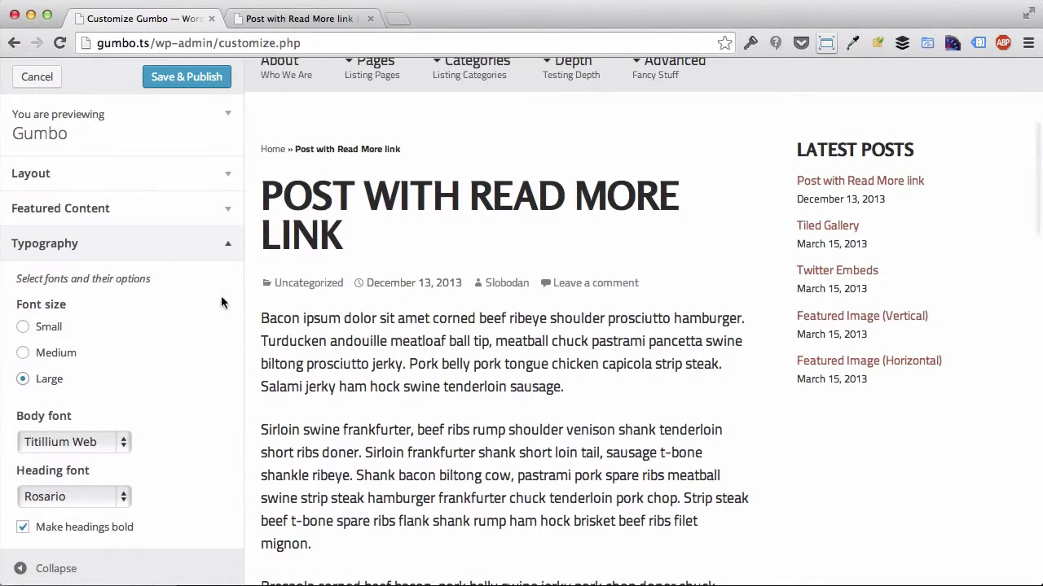
{"action": "left_click", "coordinate": [41, 353]}
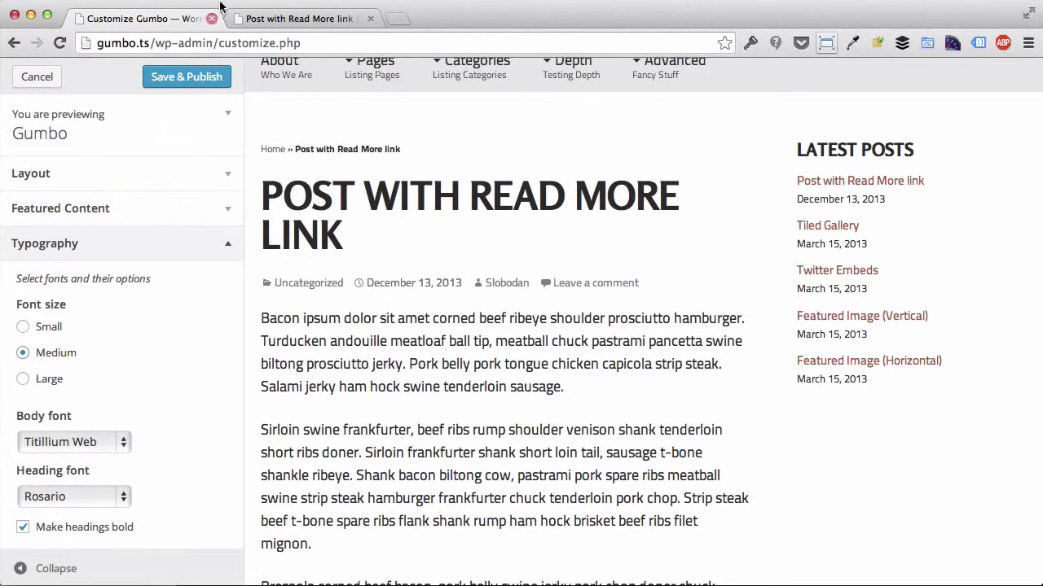
{"action": "left_click", "coordinate": [181, 75]}
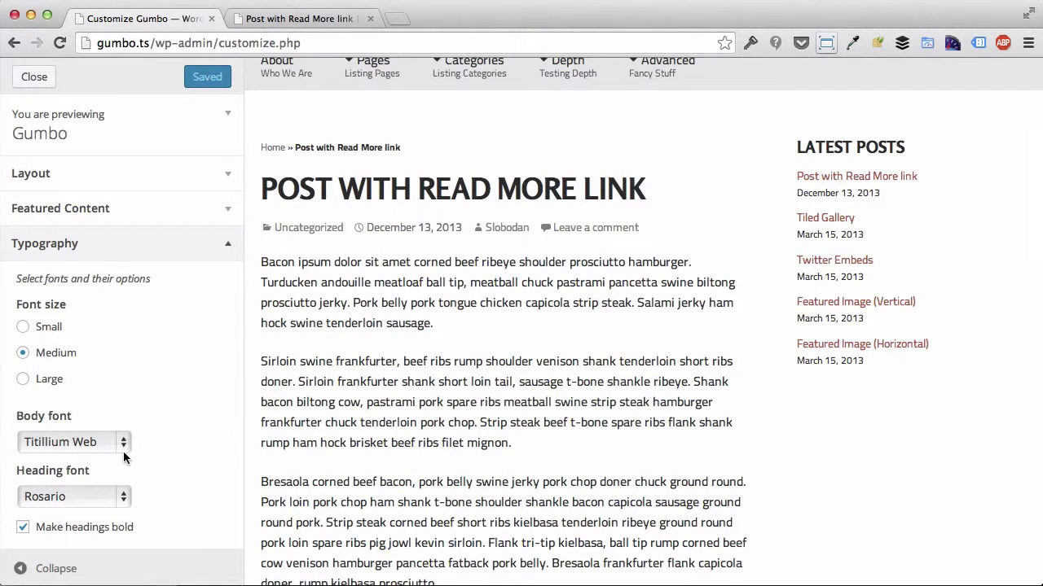
Step: Set both the body font and the heading font to Cabin in the Typography settings and publish
{"action": "scroll", "coordinate": [123, 415], "scroll_direction": "down", "scroll_amount": 3}
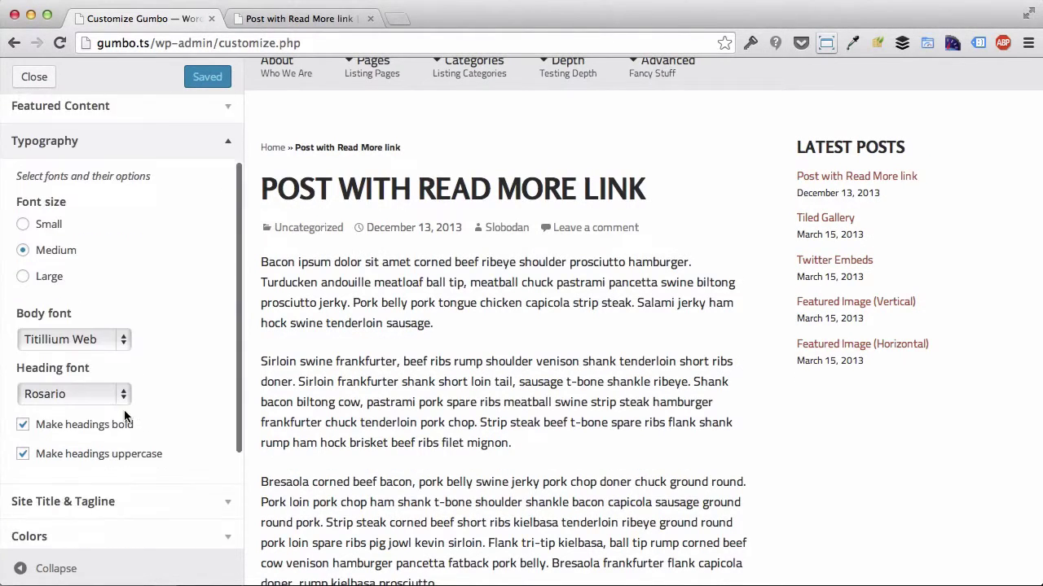
{"action": "left_click", "coordinate": [90, 337]}
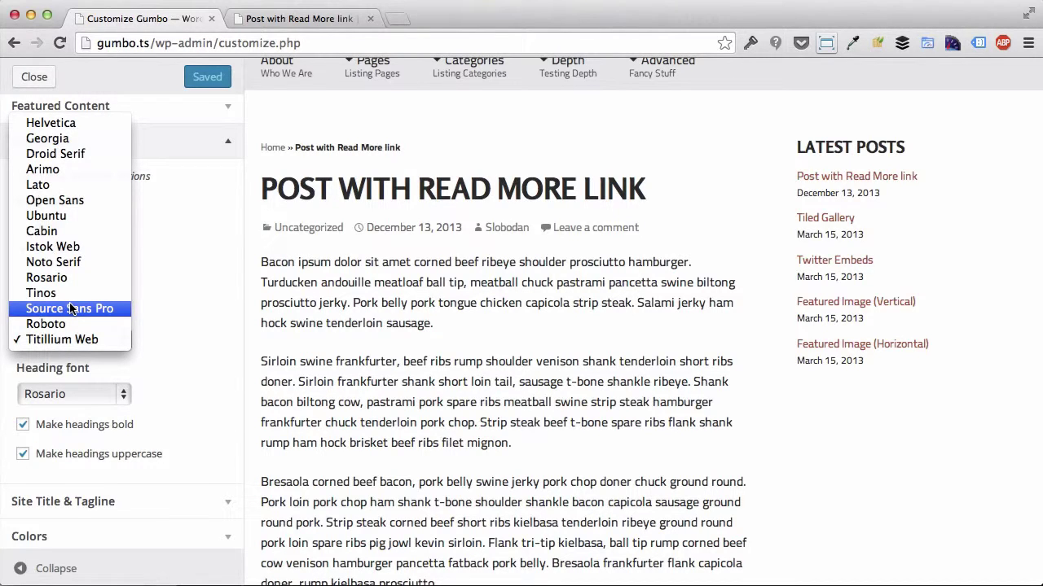
{"action": "left_click", "coordinate": [49, 232]}
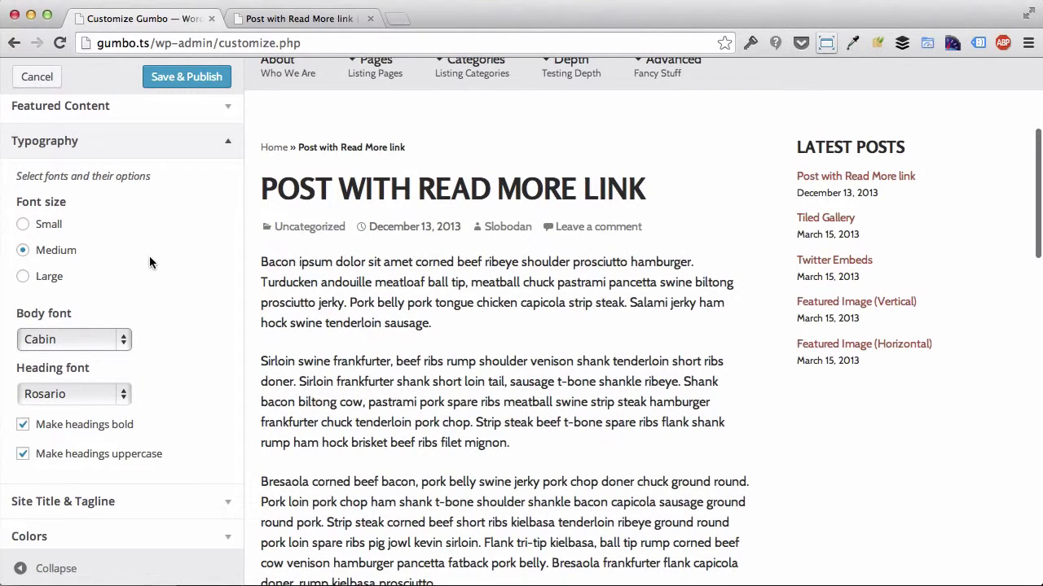
{"action": "left_click", "coordinate": [72, 395]}
{"action": "left_click", "coordinate": [64, 349]}
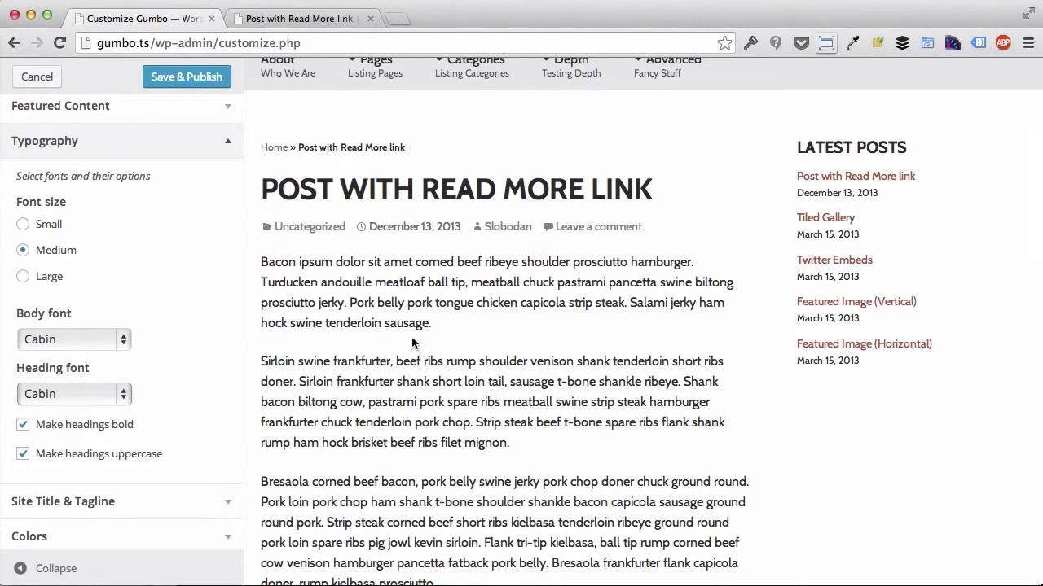
{"action": "left_click", "coordinate": [202, 81]}
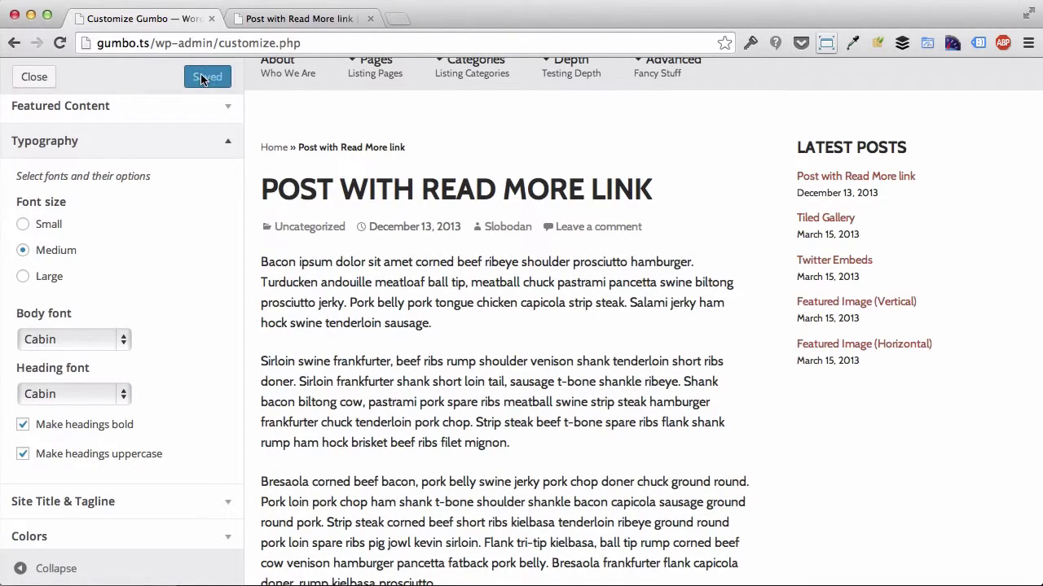
Step: Reload the live post and examine the Cabin font in its headings and body text
{"action": "left_click", "coordinate": [273, 24]}
{"action": "key", "text": "super+r"}
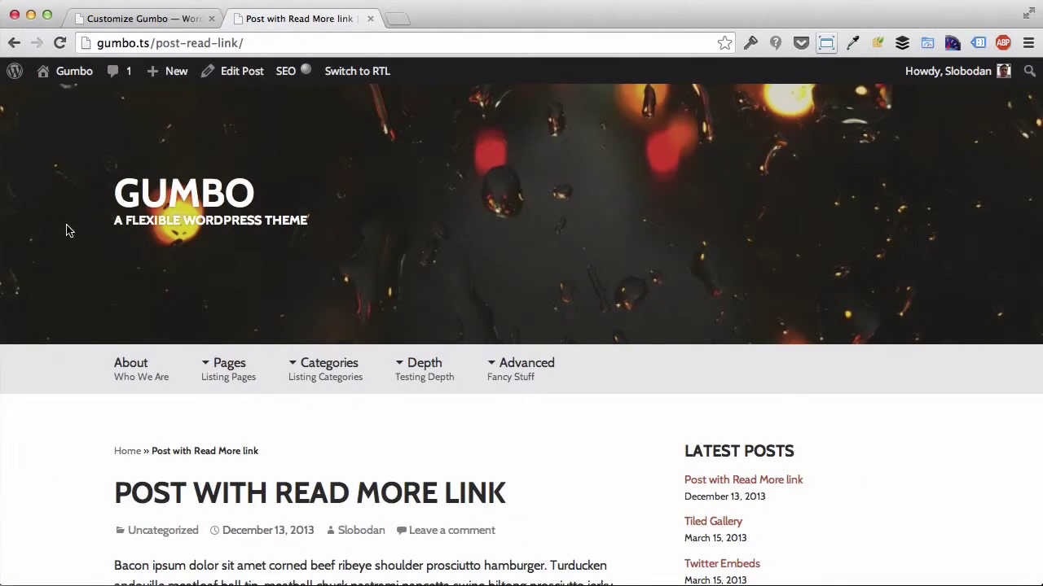
{"action": "scroll", "coordinate": [57, 500], "scroll_direction": "down", "scroll_amount": 1}
{"action": "scroll", "coordinate": [57, 501], "scroll_direction": "down", "scroll_amount": 2}
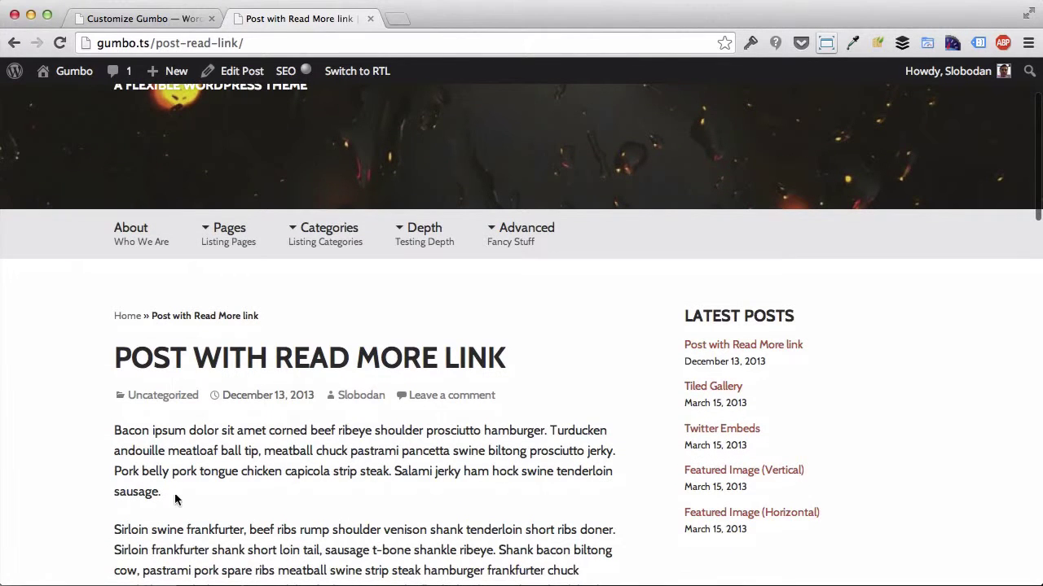
Step: Change the heading font to Lato in the customizer's Typography settings and publish
{"action": "left_click", "coordinate": [154, 23]}
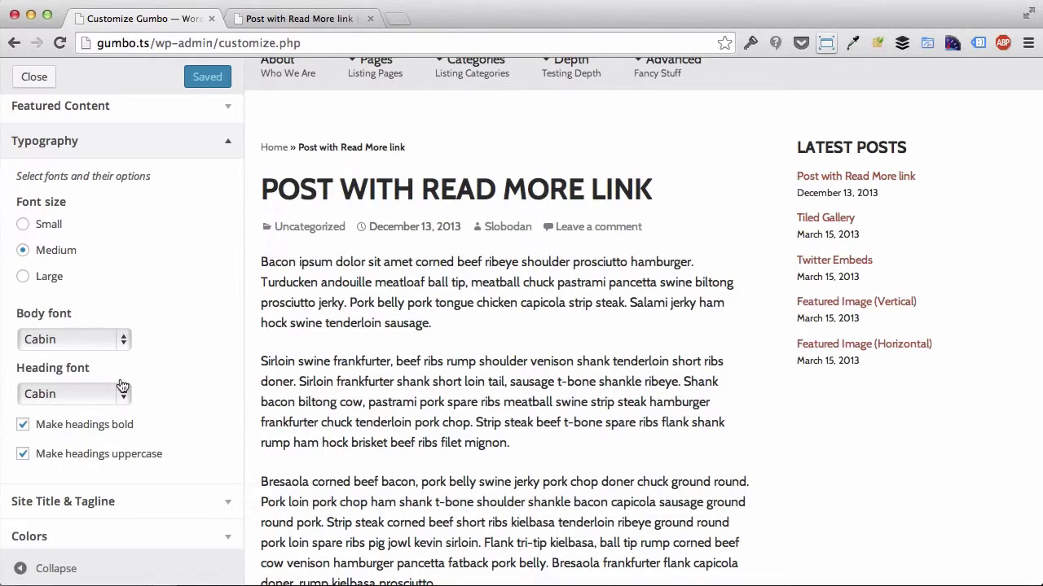
{"action": "left_click", "coordinate": [86, 394]}
{"action": "left_click", "coordinate": [45, 347]}
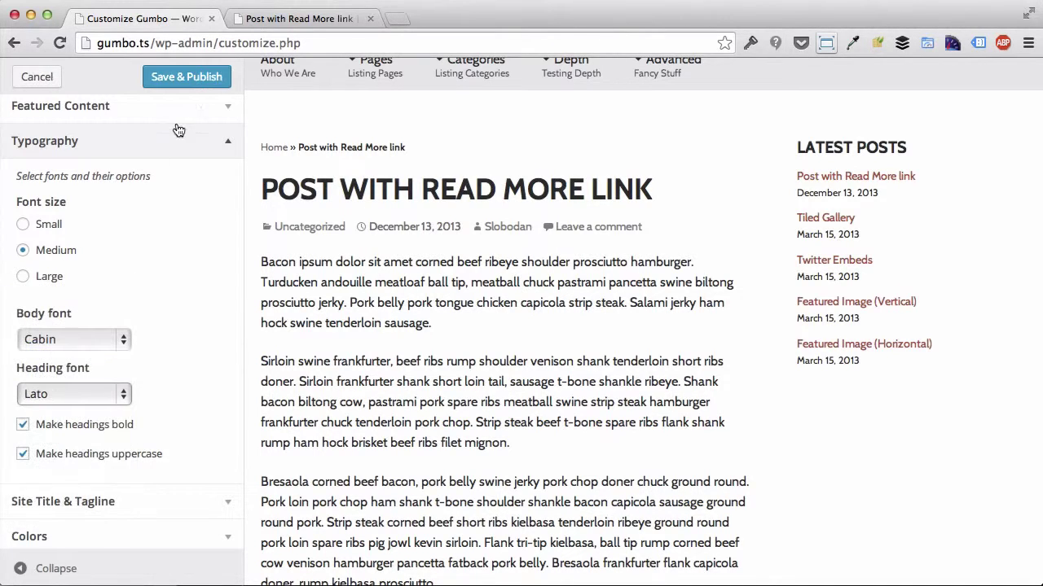
{"action": "left_click", "coordinate": [187, 83]}
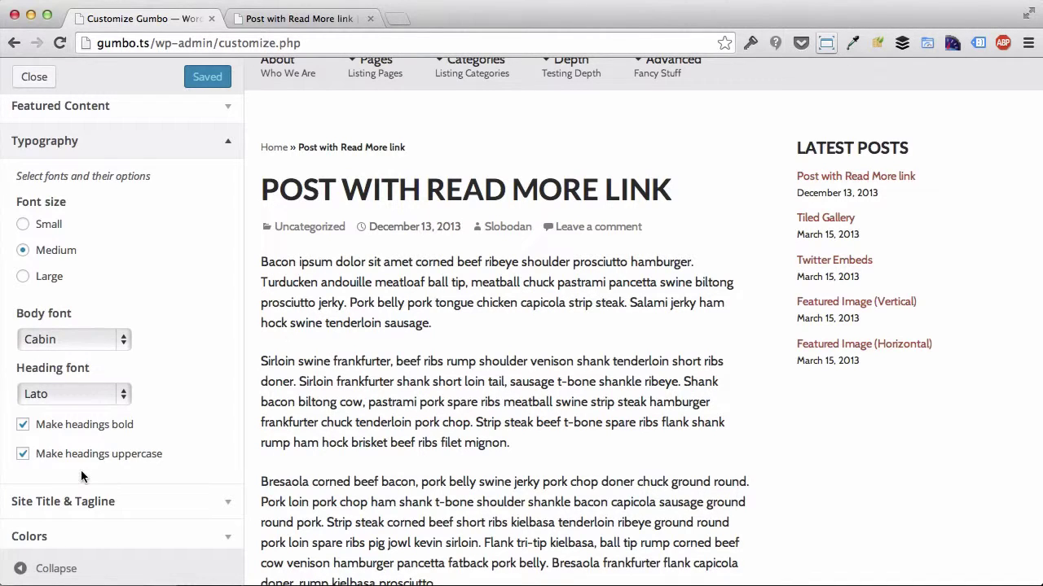
Step: Turn off bold and uppercase styling for headings and publish the changes
{"action": "left_click", "coordinate": [23, 425]}
{"action": "left_click", "coordinate": [22, 454]}
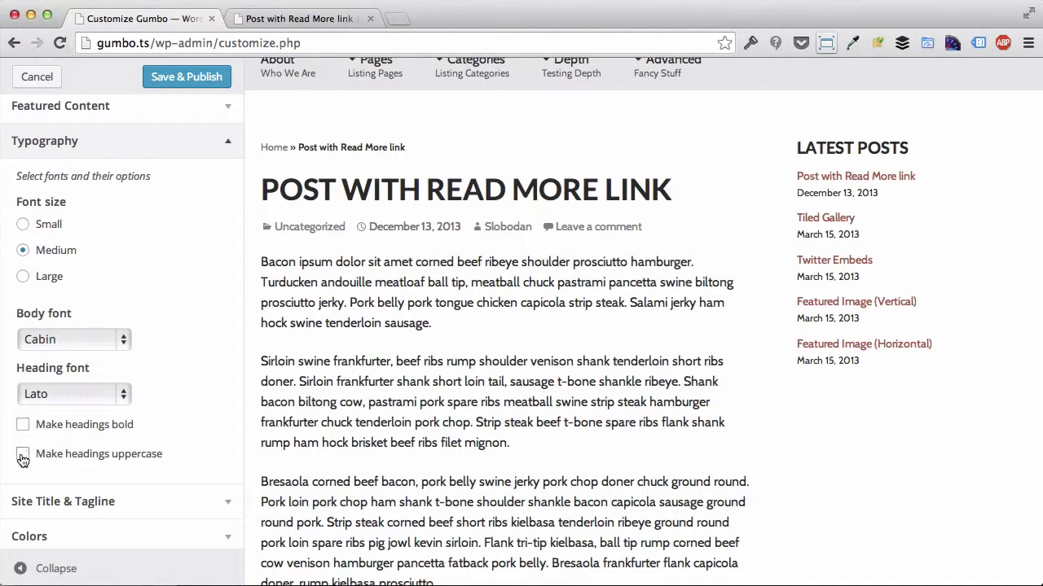
{"action": "left_click", "coordinate": [186, 82]}
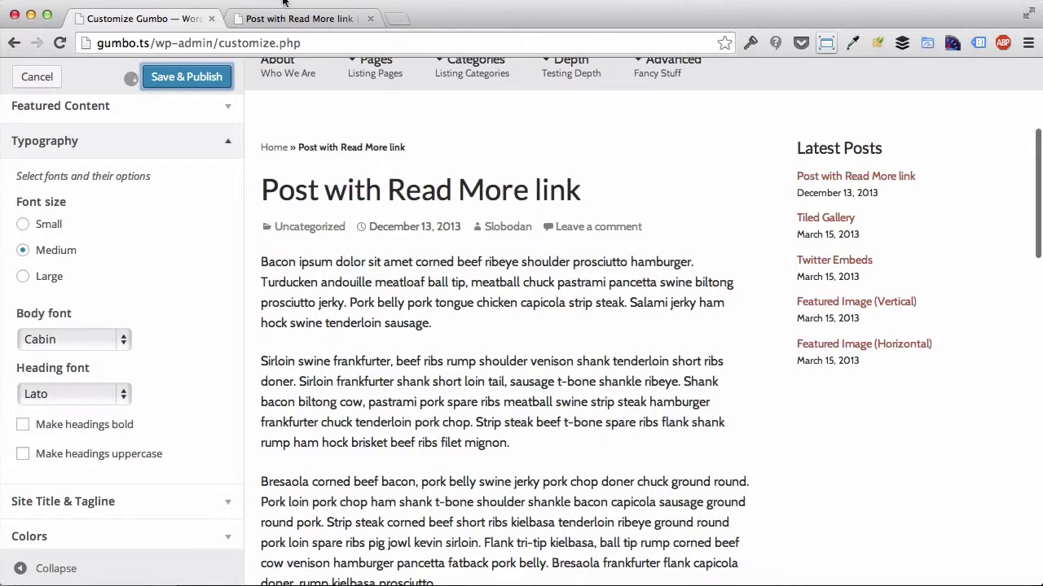
Step: Reload the live post and examine the restyled site title, post title and sidebar headings
{"action": "left_click", "coordinate": [268, 18]}
{"action": "key", "text": "super+r"}
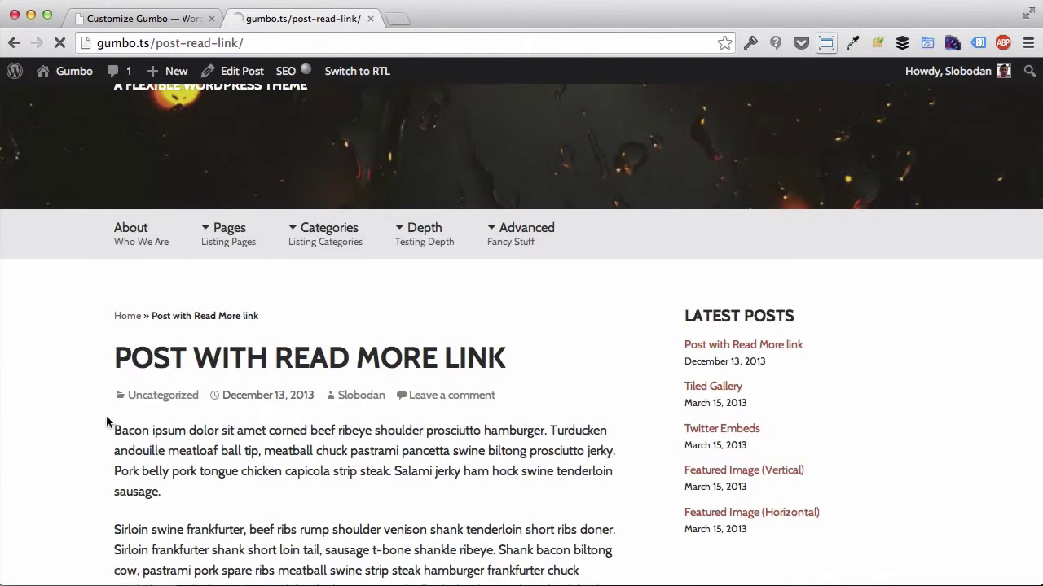
{"action": "scroll", "coordinate": [84, 395], "scroll_direction": "up", "scroll_amount": 3}
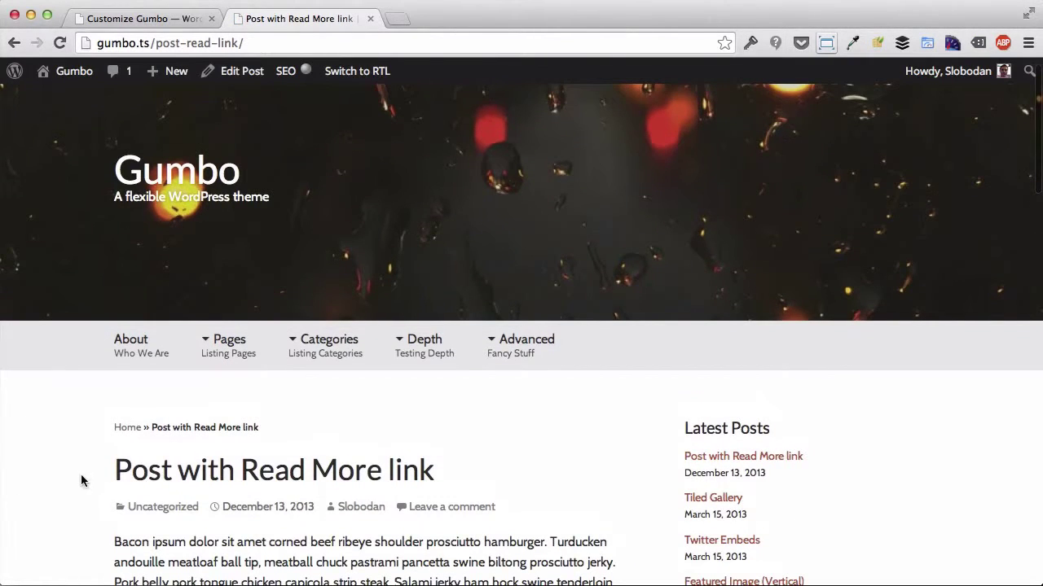
{"action": "scroll", "coordinate": [82, 380], "scroll_direction": "down", "scroll_amount": 10}
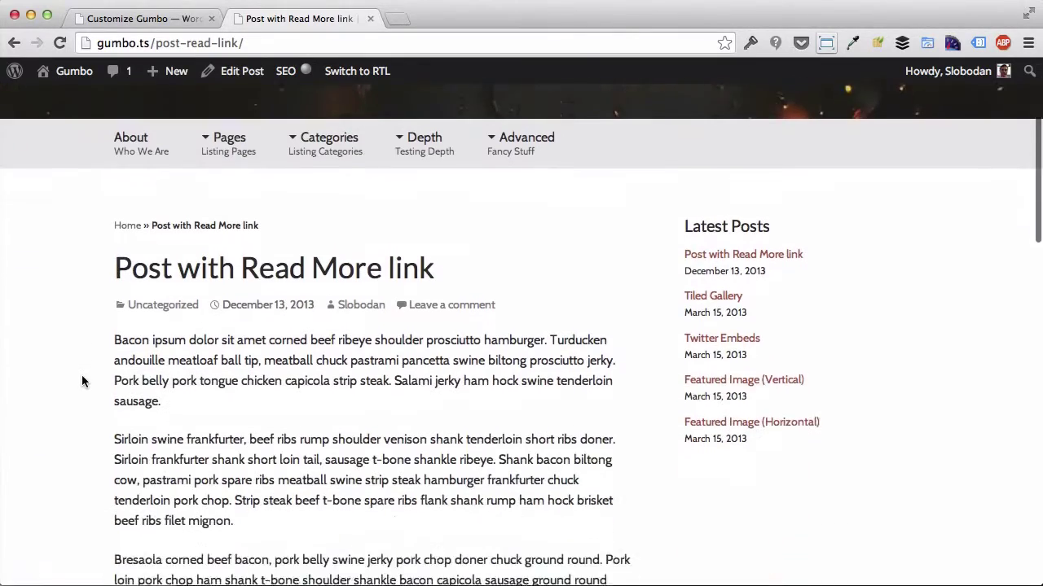
{"action": "scroll", "coordinate": [81, 381], "scroll_direction": "down", "scroll_amount": 3}
{"action": "scroll", "coordinate": [81, 382], "scroll_direction": "up", "scroll_amount": 15}
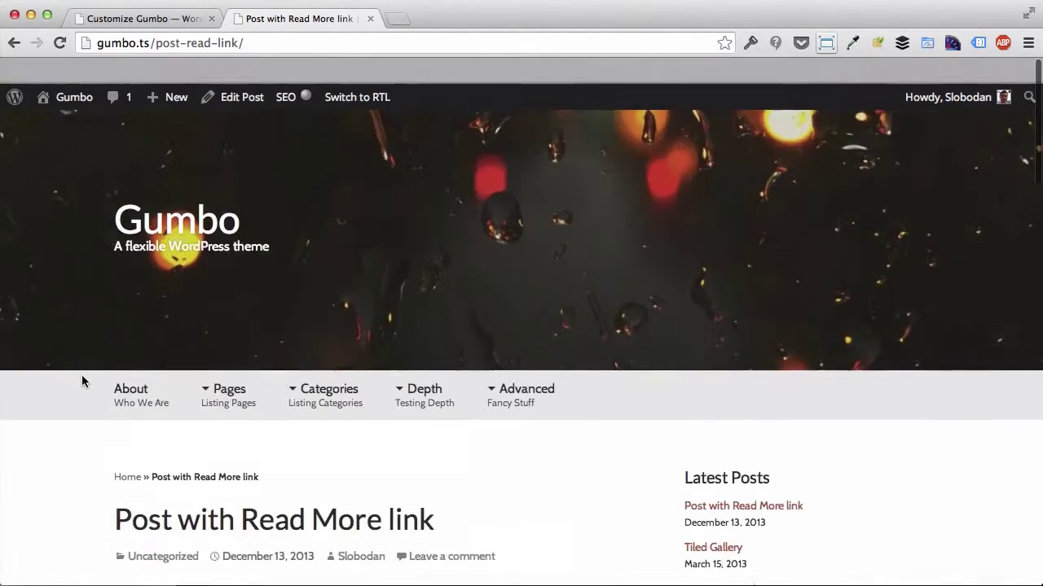
Step: Review the Typography options in the customizer, and inspect the live post's header and navigation menu again
{"action": "left_click", "coordinate": [135, 19]}
{"action": "scroll", "coordinate": [72, 395], "scroll_direction": "down", "scroll_amount": 1}
{"action": "scroll", "coordinate": [81, 396], "scroll_direction": "up", "scroll_amount": 2}
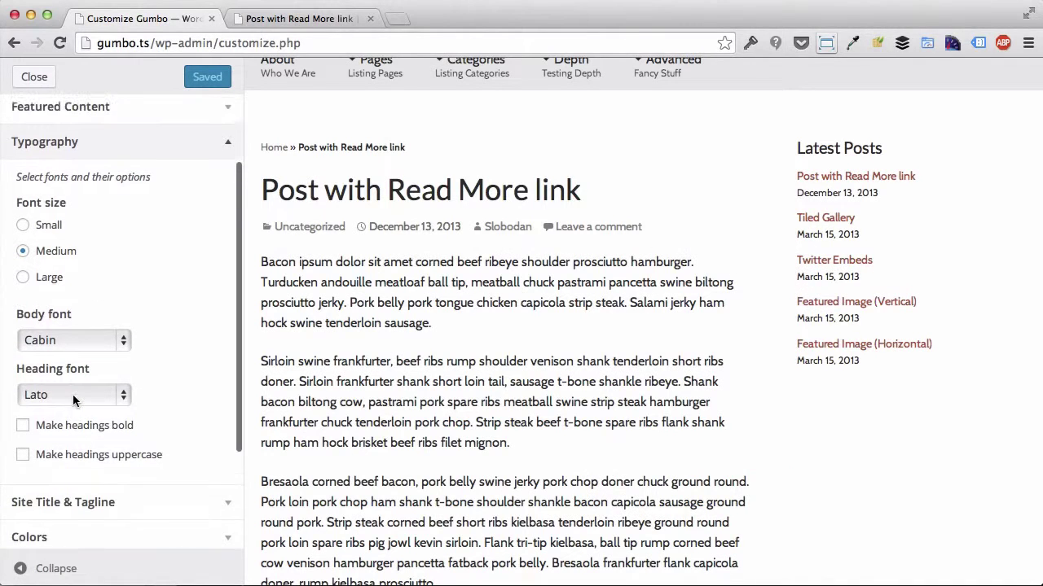
{"action": "left_click", "coordinate": [269, 23]}
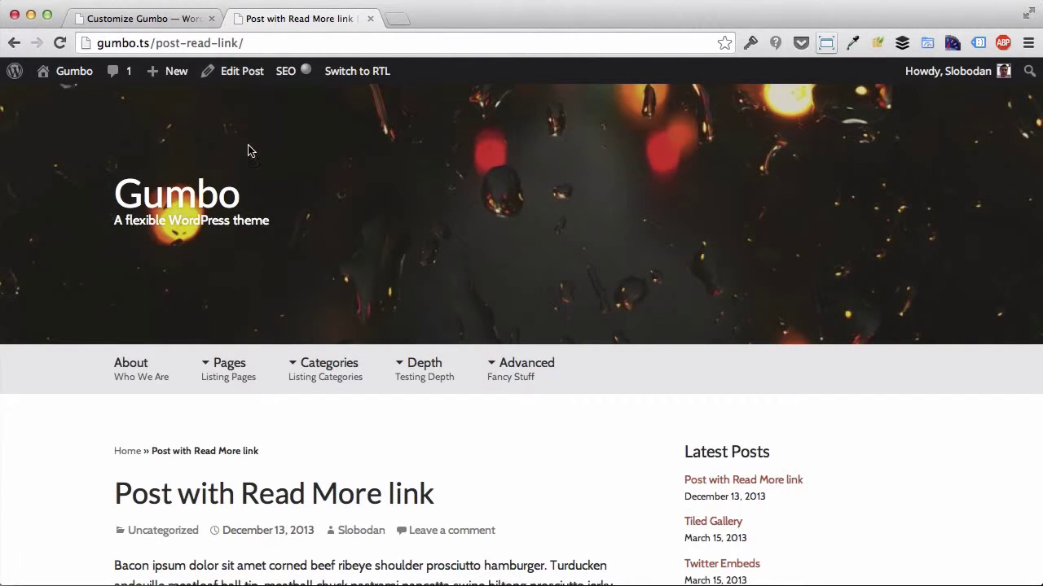
{"action": "scroll", "coordinate": [69, 430], "scroll_direction": "down", "scroll_amount": 3}
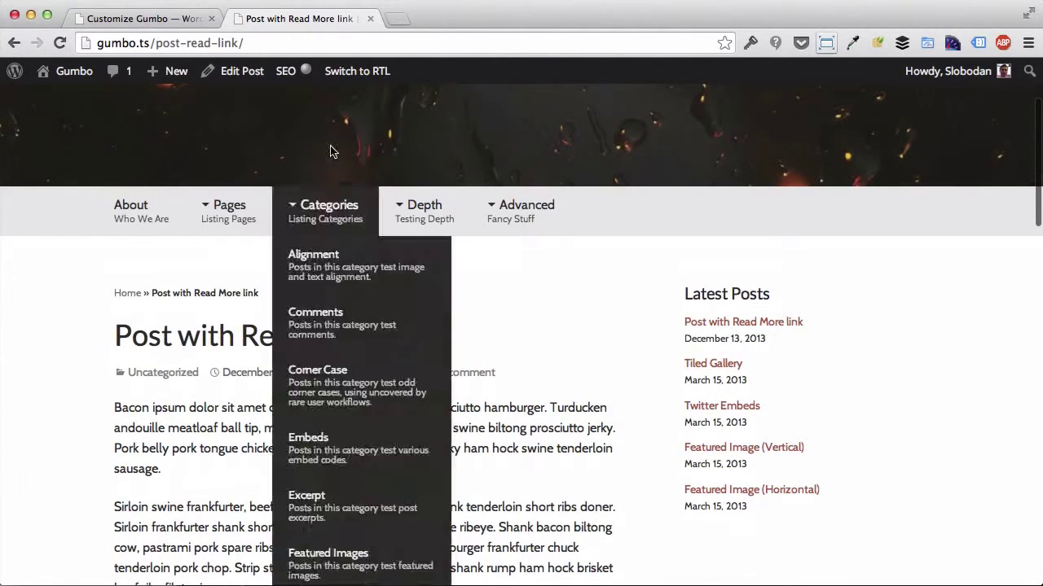
Step: Edit the post "Post with Read More link", set its own font size to Small in Layout Options, and update it
{"action": "left_click", "coordinate": [245, 73]}
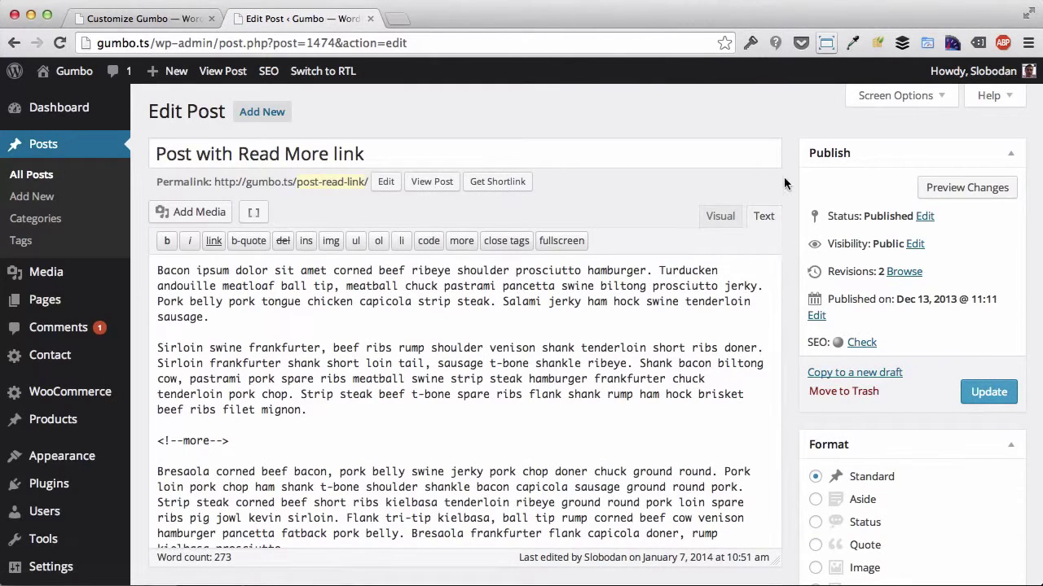
{"action": "scroll", "coordinate": [779, 203], "scroll_direction": "down", "scroll_amount": 5}
{"action": "scroll", "coordinate": [780, 208], "scroll_direction": "down", "scroll_amount": 5}
{"action": "scroll", "coordinate": [784, 162], "scroll_direction": "down", "scroll_amount": 4}
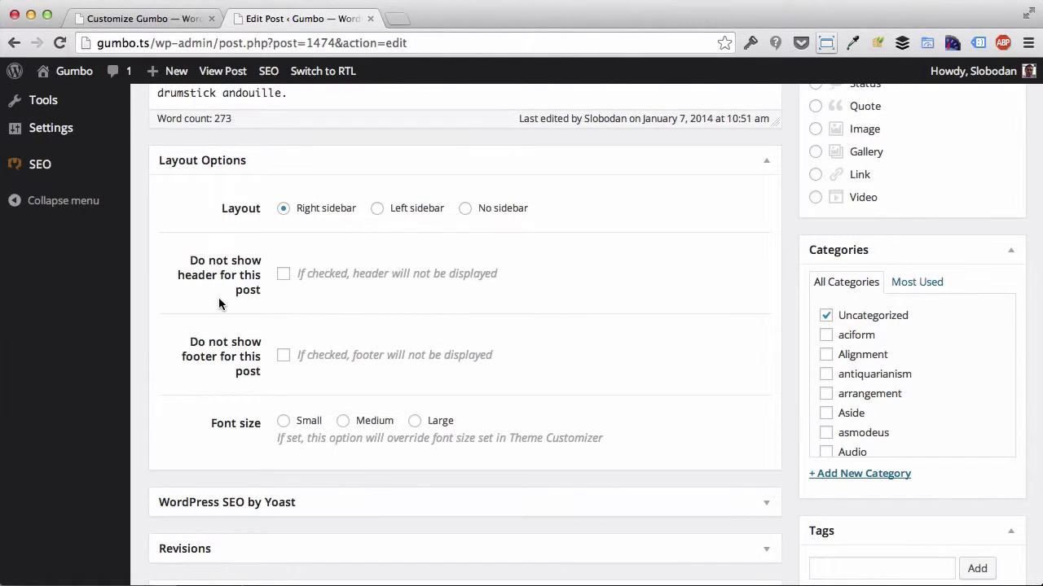
{"action": "scroll", "coordinate": [277, 362], "scroll_direction": "down", "scroll_amount": 2}
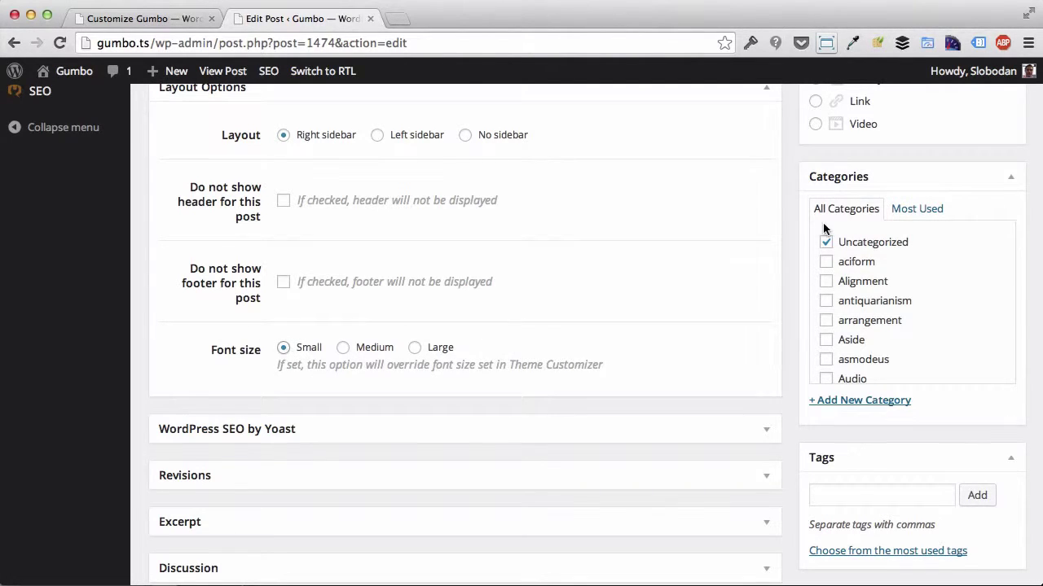
{"action": "scroll", "coordinate": [826, 237], "scroll_direction": "up", "scroll_amount": 12}
{"action": "left_click", "coordinate": [992, 383]}
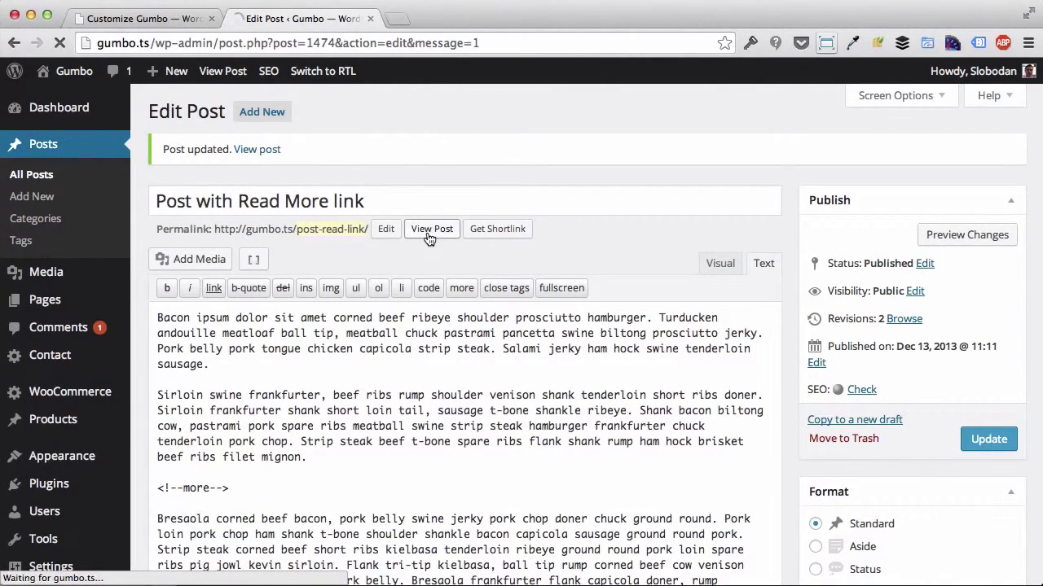
Step: View the updated post on the live site and examine its text size from header through content
{"action": "scroll", "coordinate": [71, 444], "scroll_direction": "down", "scroll_amount": 4}
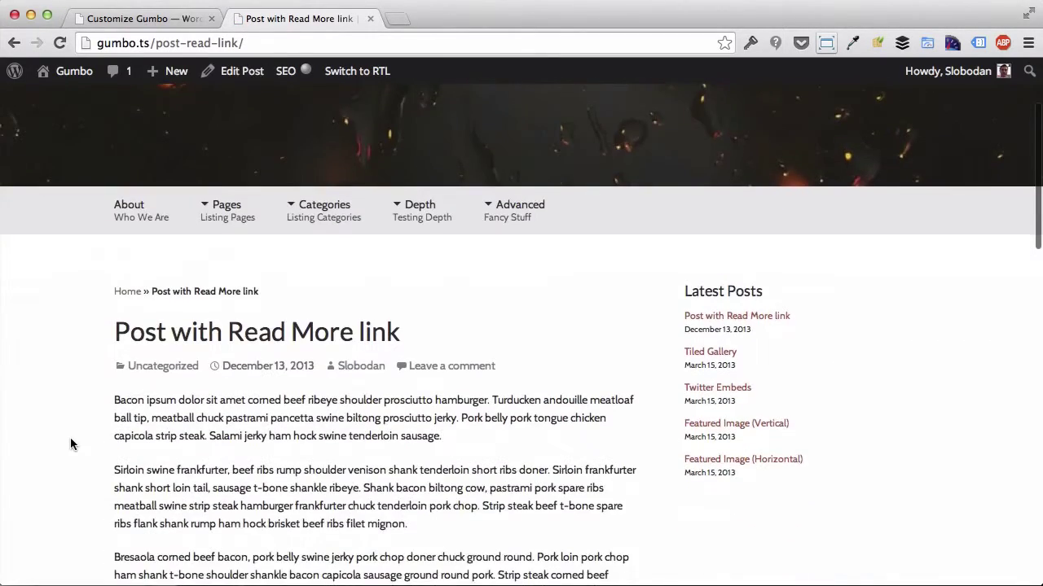
{"action": "scroll", "coordinate": [71, 444], "scroll_direction": "down", "scroll_amount": 10}
{"action": "scroll", "coordinate": [71, 443], "scroll_direction": "up", "scroll_amount": 15}
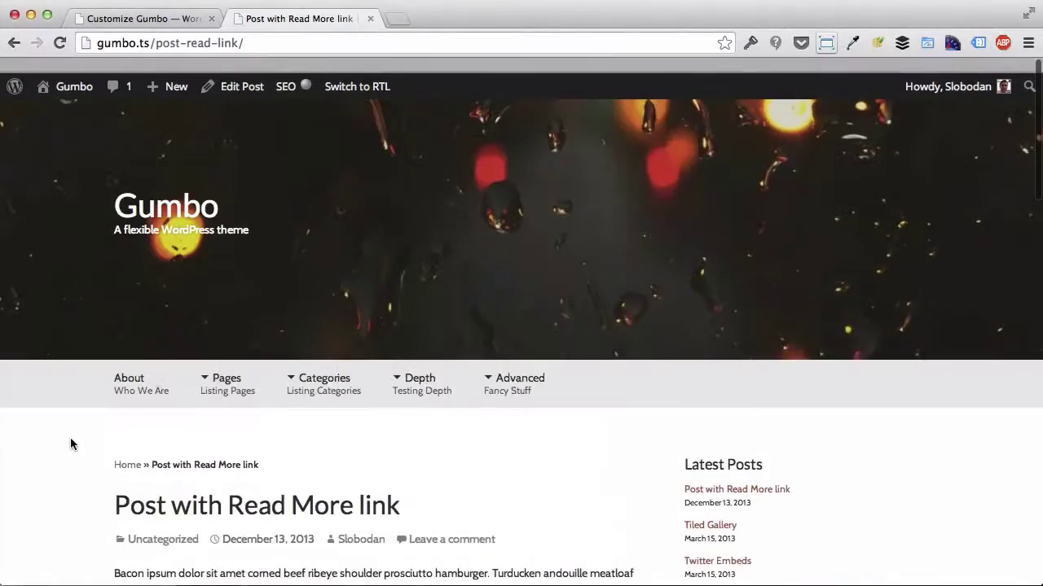
Step: Go to the site's home page and examine the text size in the header, sidebar and sticky post for comparison
{"action": "key", "text": "super+r"}
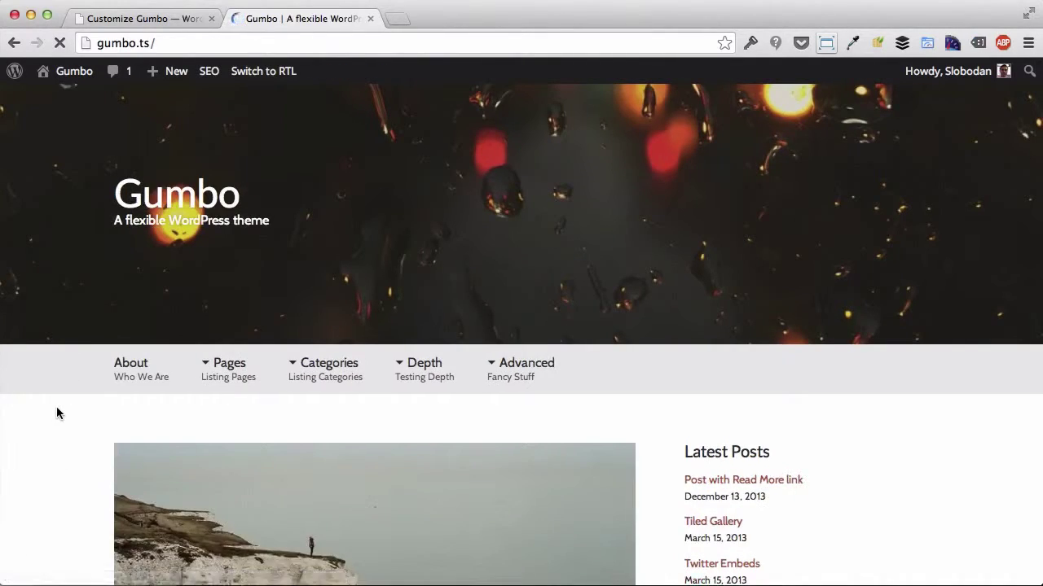
{"action": "scroll", "coordinate": [56, 413], "scroll_direction": "down", "scroll_amount": 6}
{"action": "scroll", "coordinate": [57, 413], "scroll_direction": "down", "scroll_amount": 12}
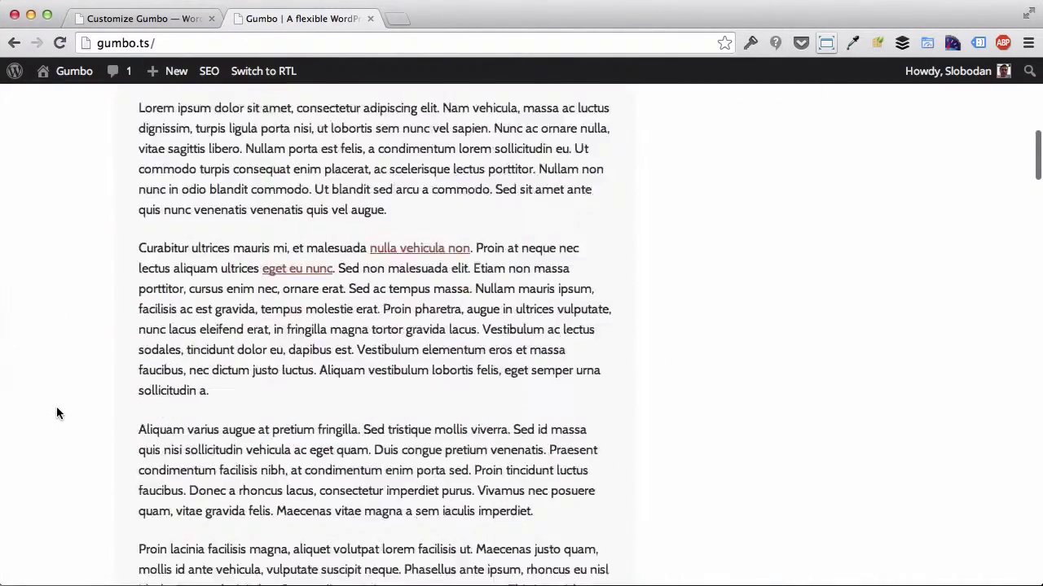
{"action": "scroll", "coordinate": [57, 413], "scroll_direction": "up", "scroll_amount": 11}
{"action": "scroll", "coordinate": [56, 413], "scroll_direction": "up", "scroll_amount": 8}
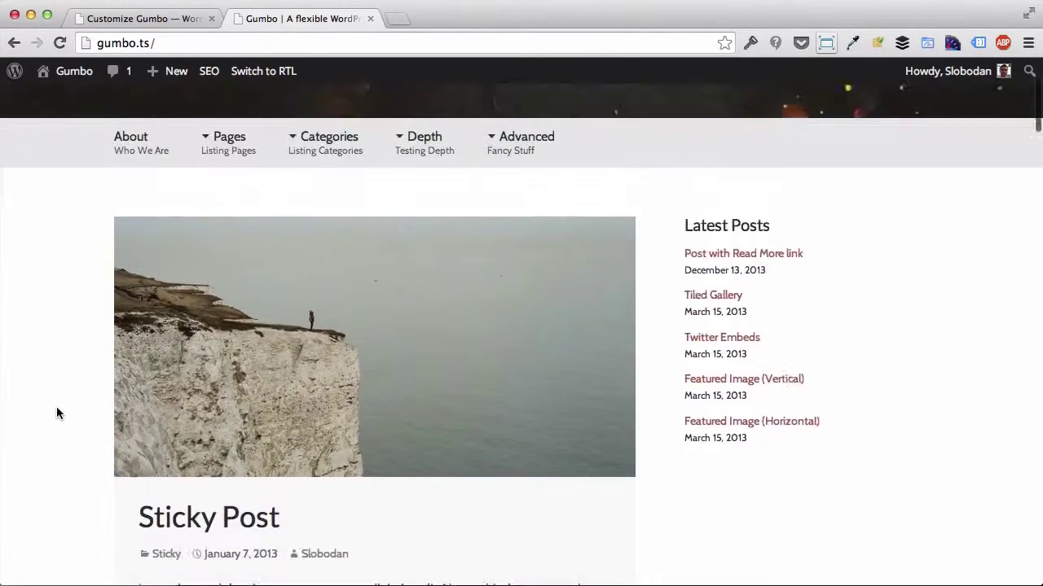